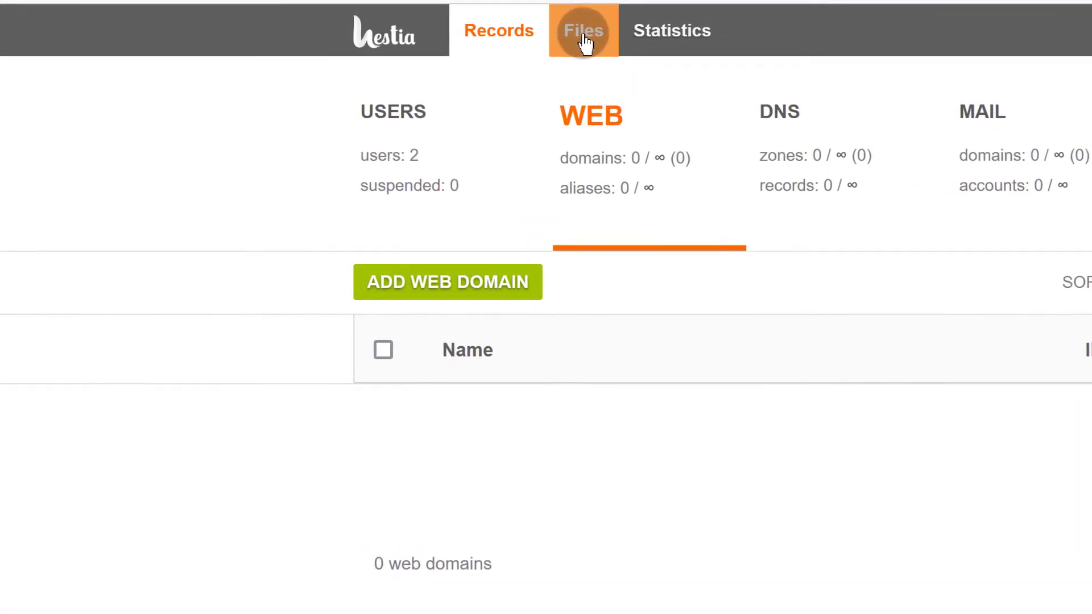
Step: Open the Files manager in a new browser tab
{"action": "right_click", "coordinate": [584, 42]}
{"action": "left_click", "coordinate": [639, 63]}
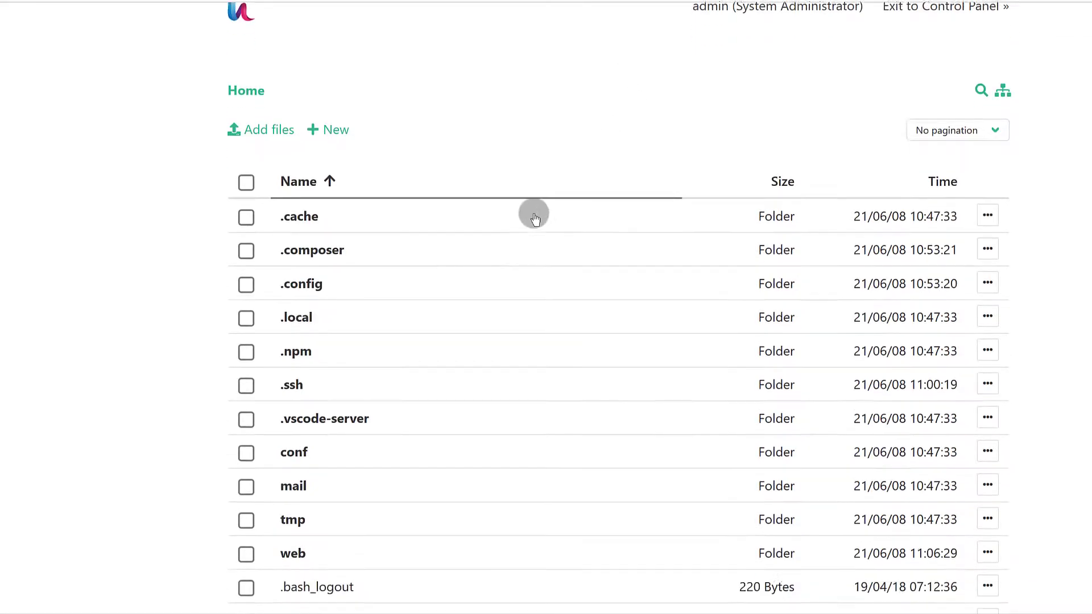
{"action": "scroll", "coordinate": [535, 218], "scroll_direction": "down", "scroll_amount": 2}
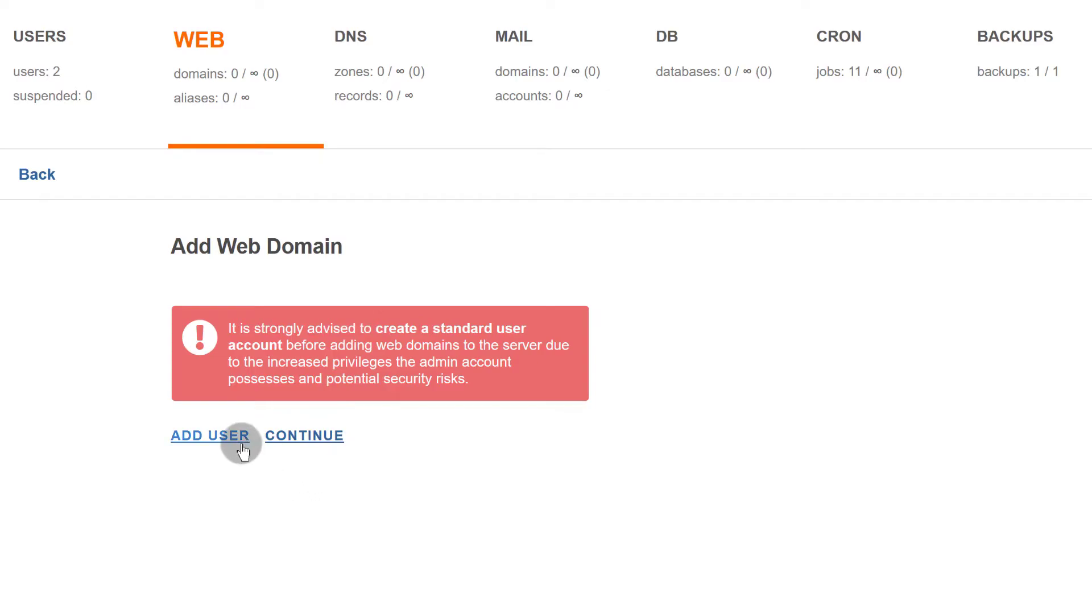
Step: Dismiss the standard-user warning and save the new web domain exampleteere.com
{"action": "left_click", "coordinate": [309, 440]}
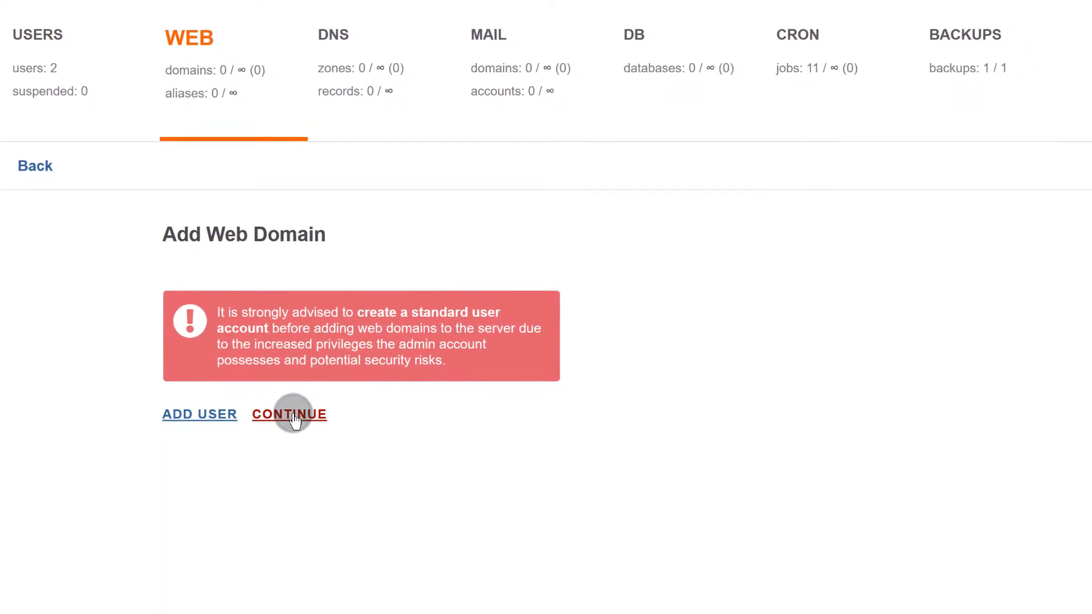
{"action": "left_click", "coordinate": [198, 333]}
{"action": "type", "text": "exampleteere.com"}
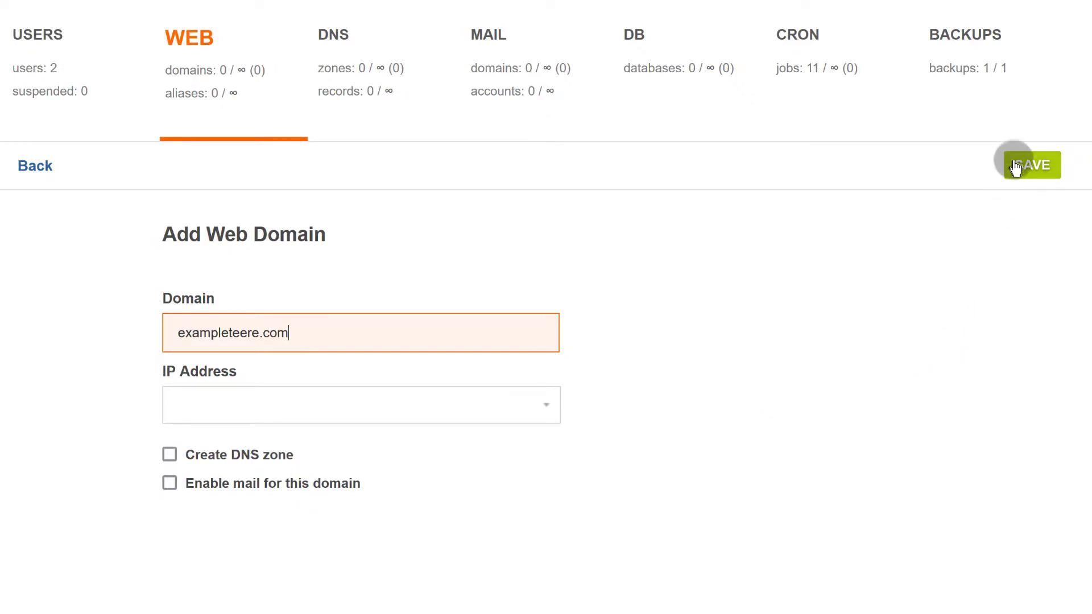
{"action": "left_click", "coordinate": [1014, 164]}
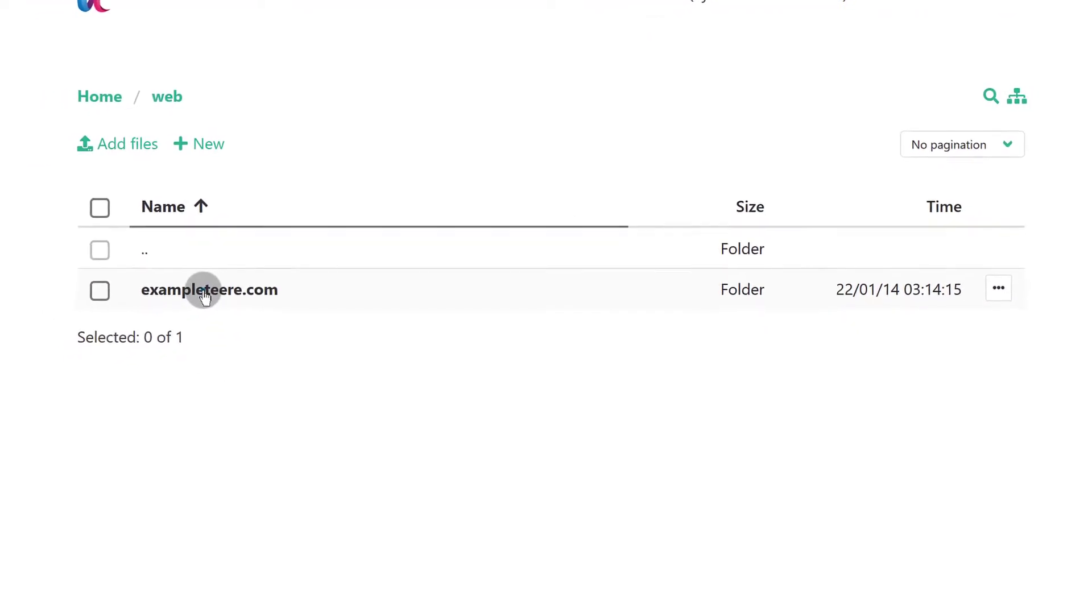
Step: Navigate into the exampleteere.com folder and then its public_html folder
{"action": "left_click", "coordinate": [174, 307]}
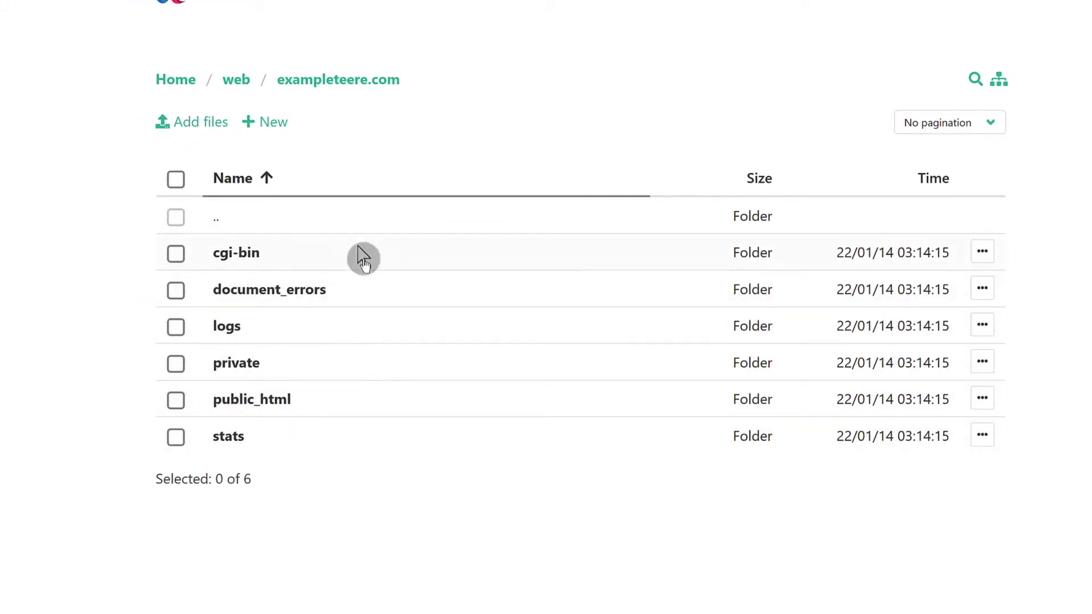
{"action": "left_click", "coordinate": [241, 402]}
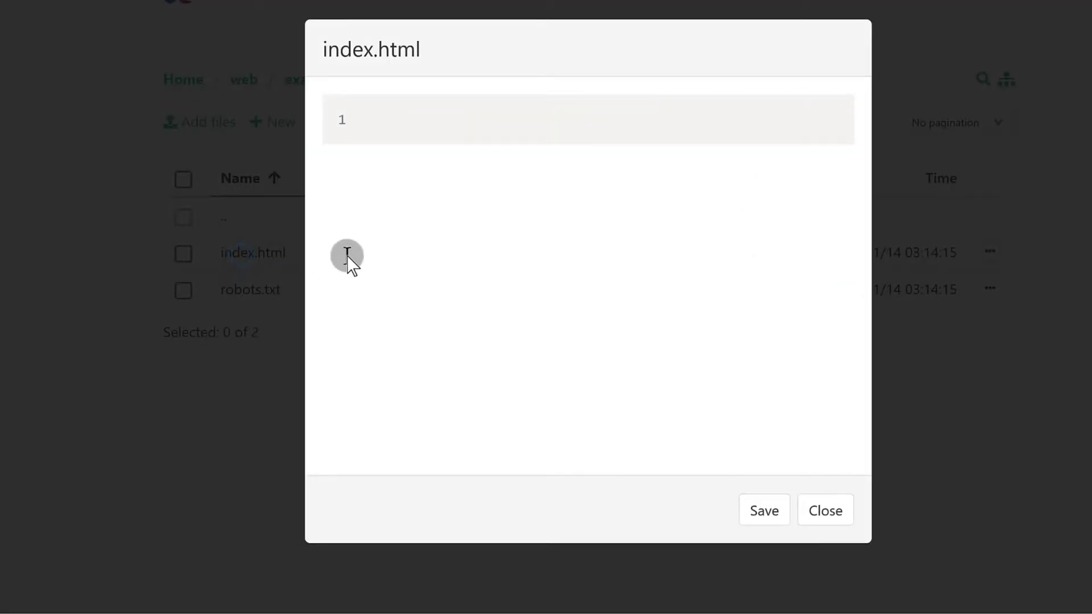
{"action": "scroll", "coordinate": [454, 276], "scroll_direction": "down", "scroll_amount": 2}
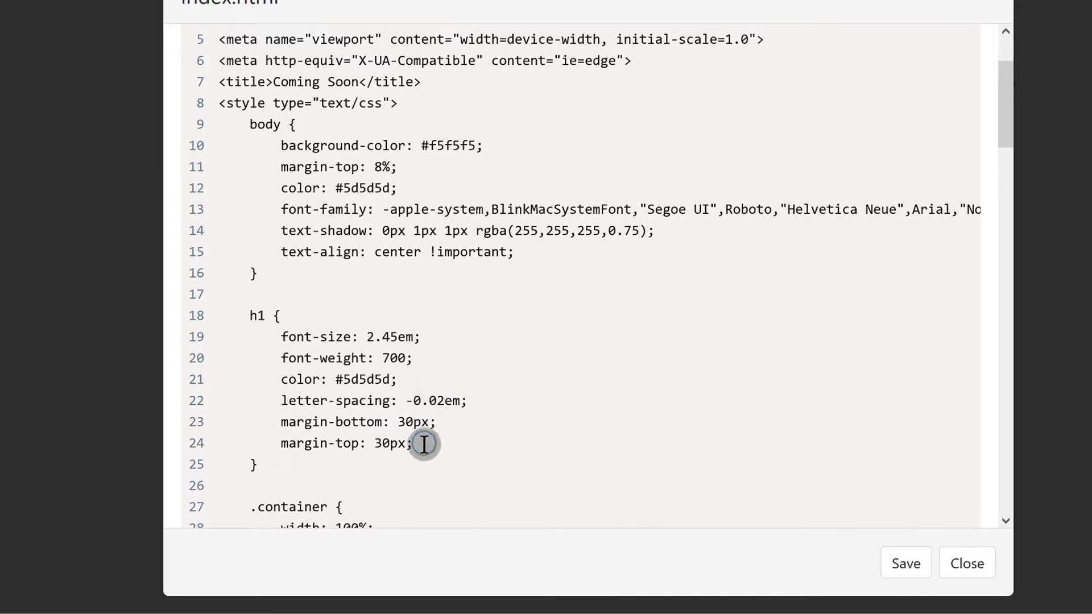
{"action": "scroll", "coordinate": [425, 442], "scroll_direction": "up", "scroll_amount": 2}
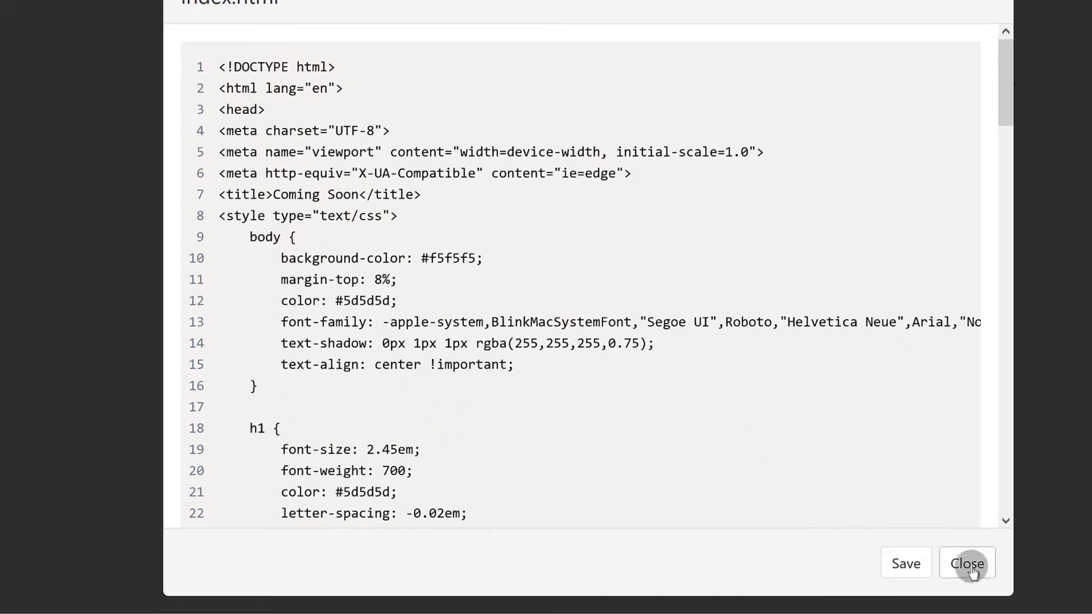
{"action": "scroll", "coordinate": [444, 479], "scroll_direction": "down", "scroll_amount": 10}
{"action": "left_click", "coordinate": [404, 408]}
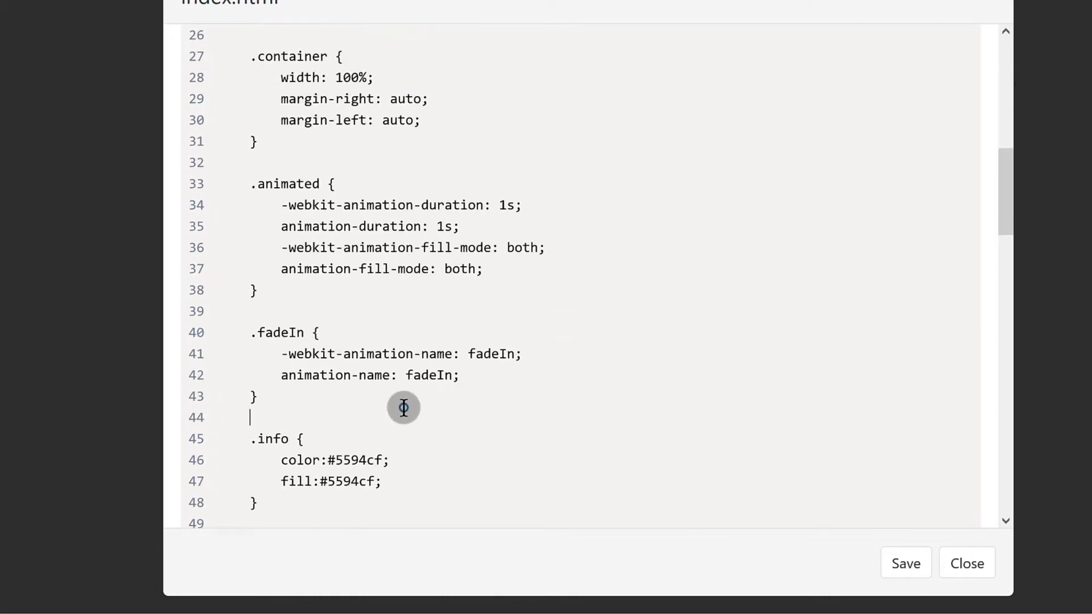
{"action": "left_click", "coordinate": [968, 565]}
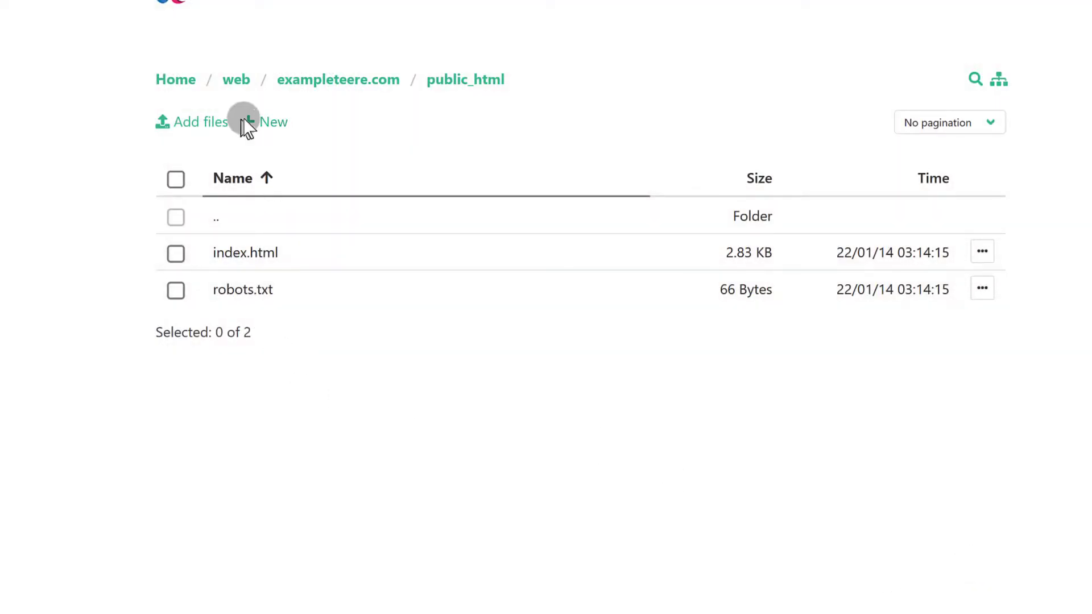
Step: Create an empty helper.php file, then open and close it in the editor unchanged
{"action": "left_click", "coordinate": [263, 129]}
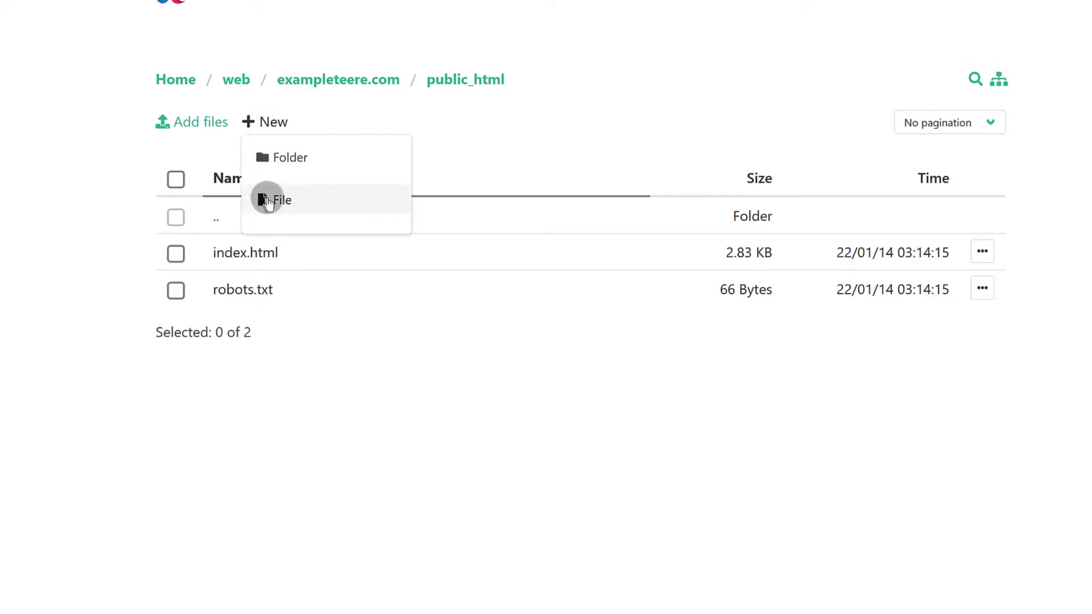
{"action": "left_click", "coordinate": [286, 198]}
{"action": "type", "text": "helper.php"}
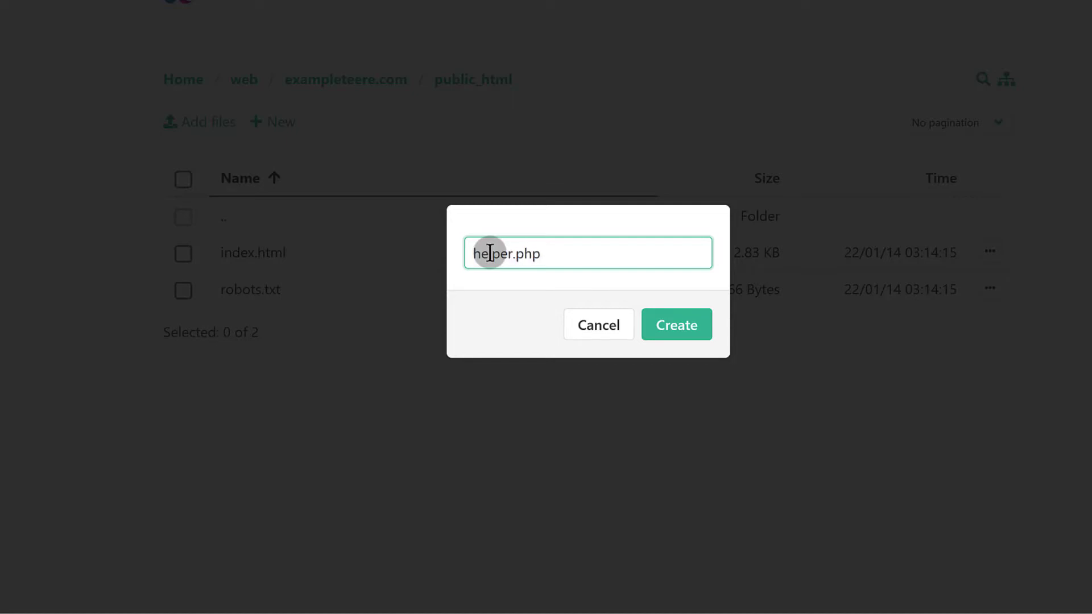
{"action": "key", "text": "Return"}
{"action": "left_click", "coordinate": [244, 254]}
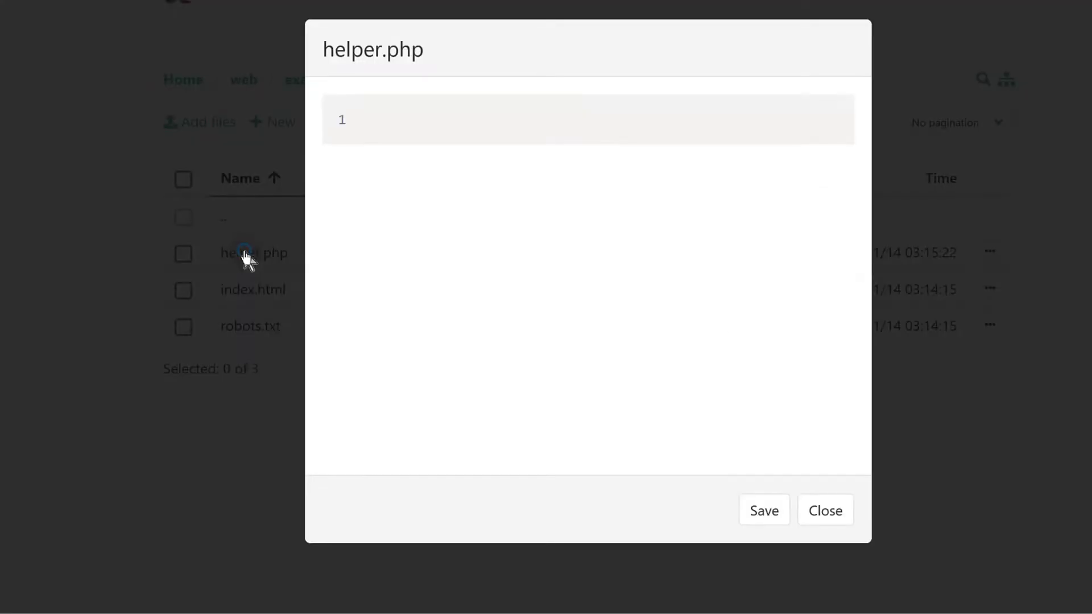
{"action": "left_click", "coordinate": [385, 116]}
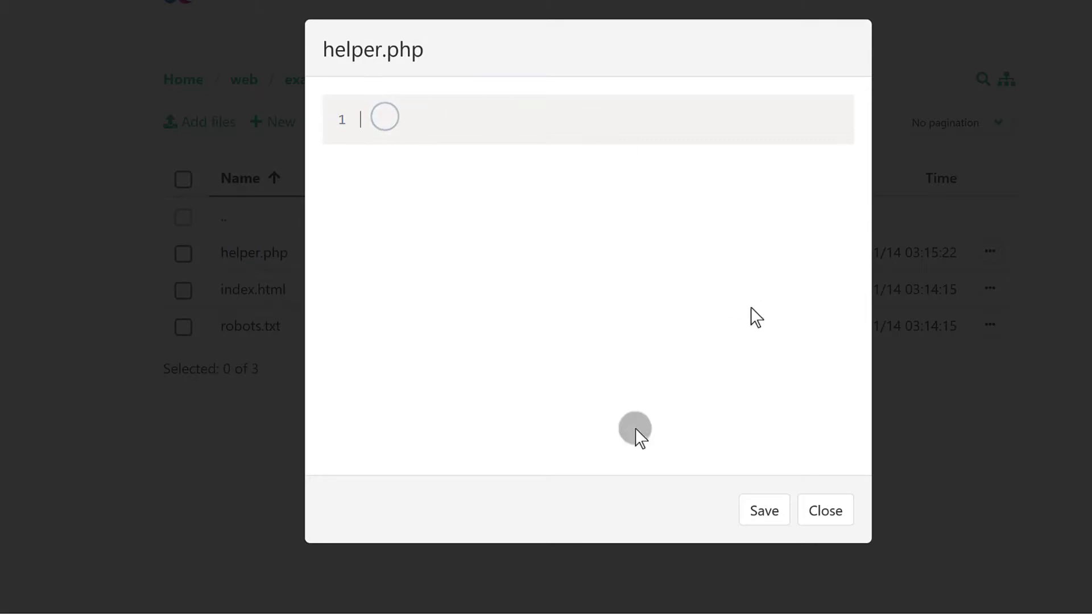
{"action": "left_click", "coordinate": [819, 512]}
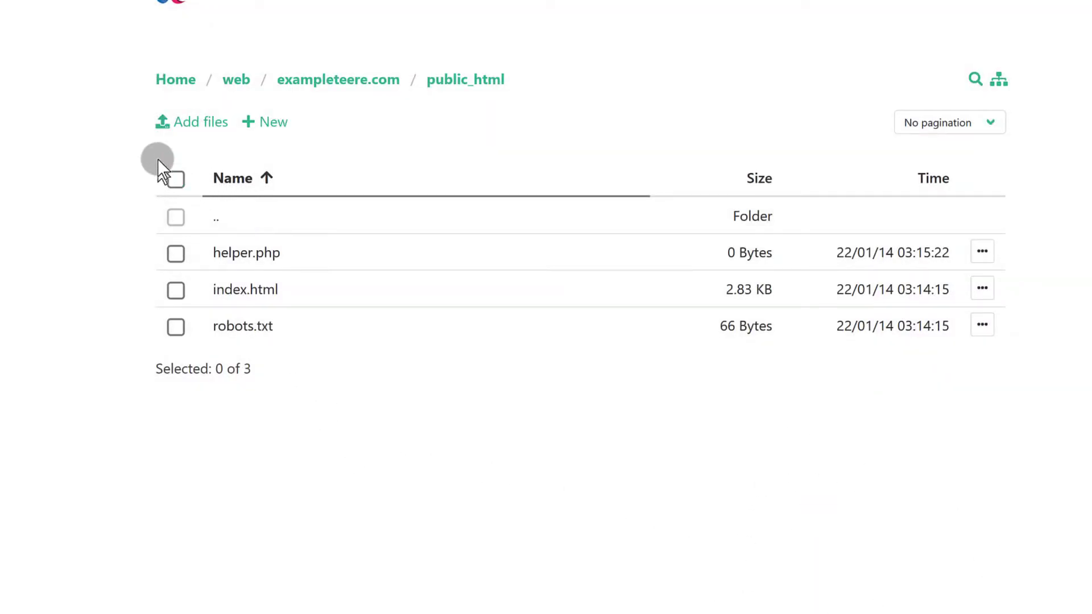
Step: Zip helper.php, index.html and robots.txt into a 1.7 KB archive.zip, then select it
{"action": "left_click", "coordinate": [176, 253]}
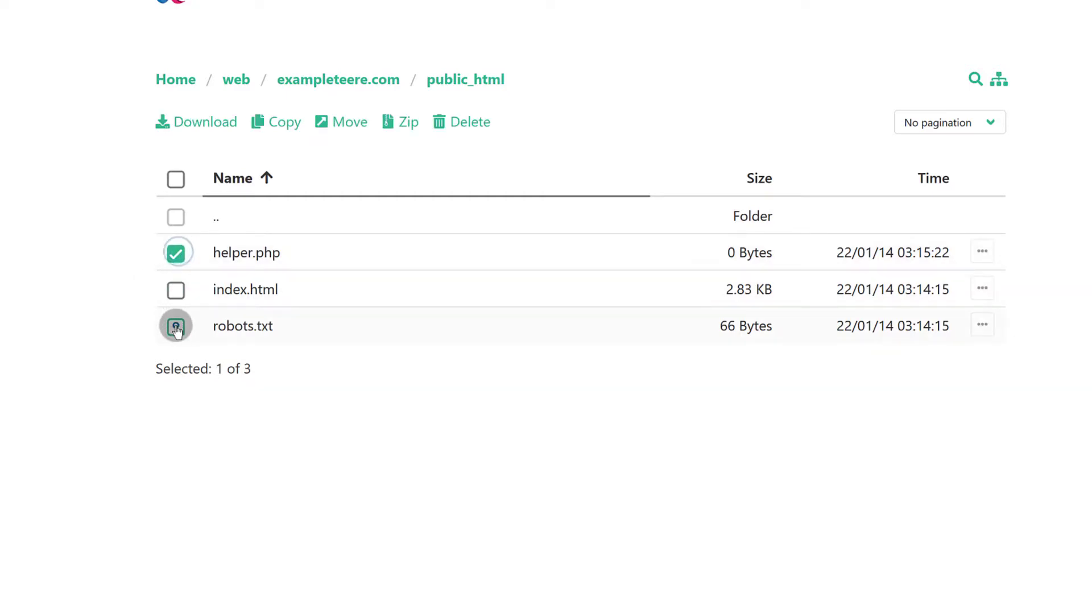
{"action": "left_click", "coordinate": [176, 327]}
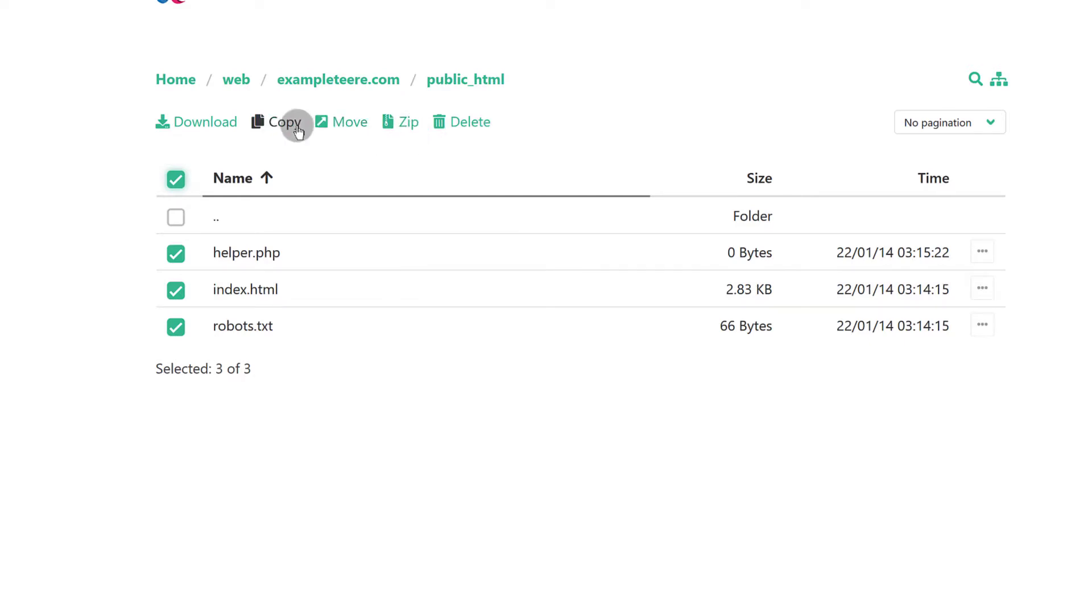
{"action": "left_click", "coordinate": [403, 124]}
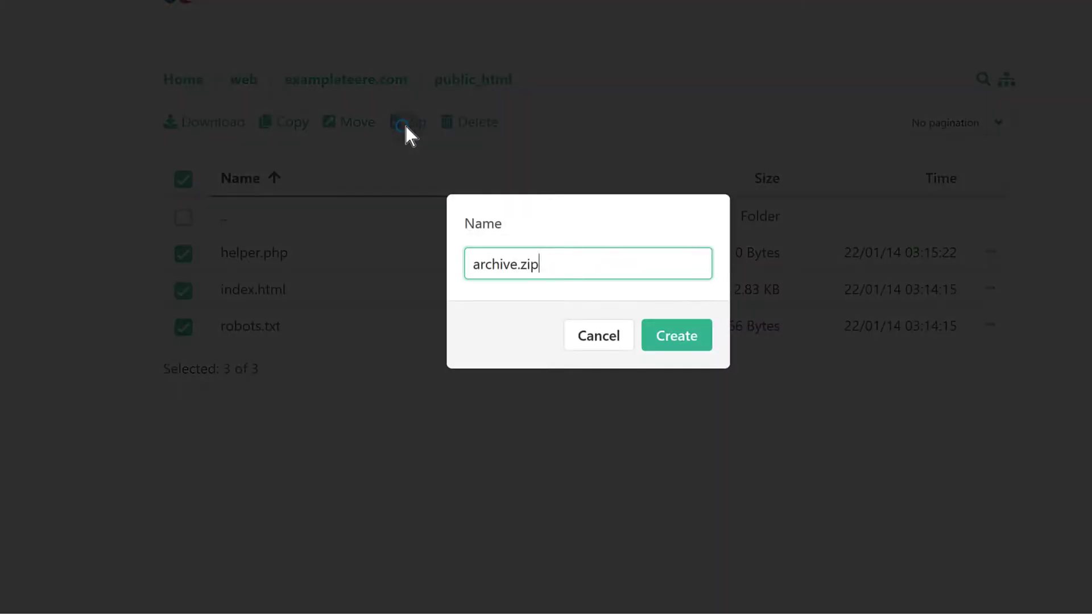
{"action": "left_click", "coordinate": [673, 340]}
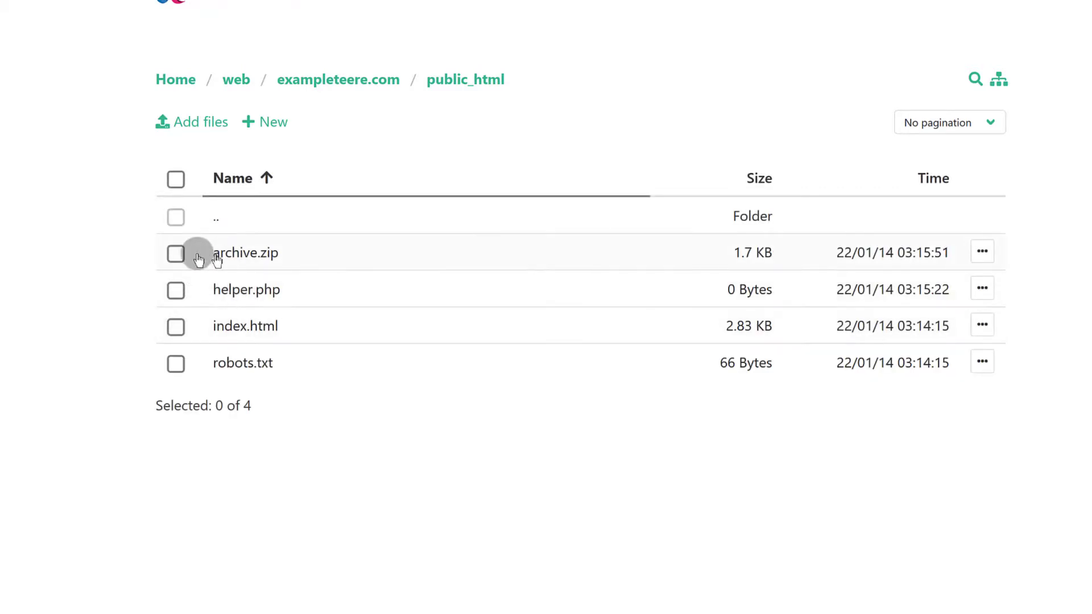
{"action": "left_click", "coordinate": [175, 253]}
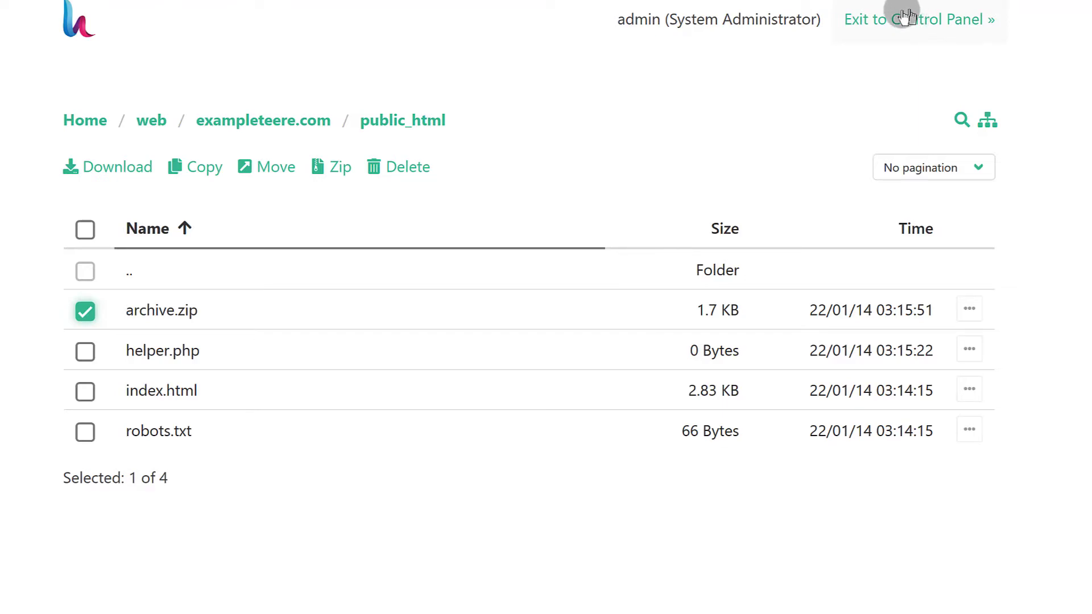
{"action": "left_click", "coordinate": [85, 312]}
{"action": "left_click", "coordinate": [86, 351]}
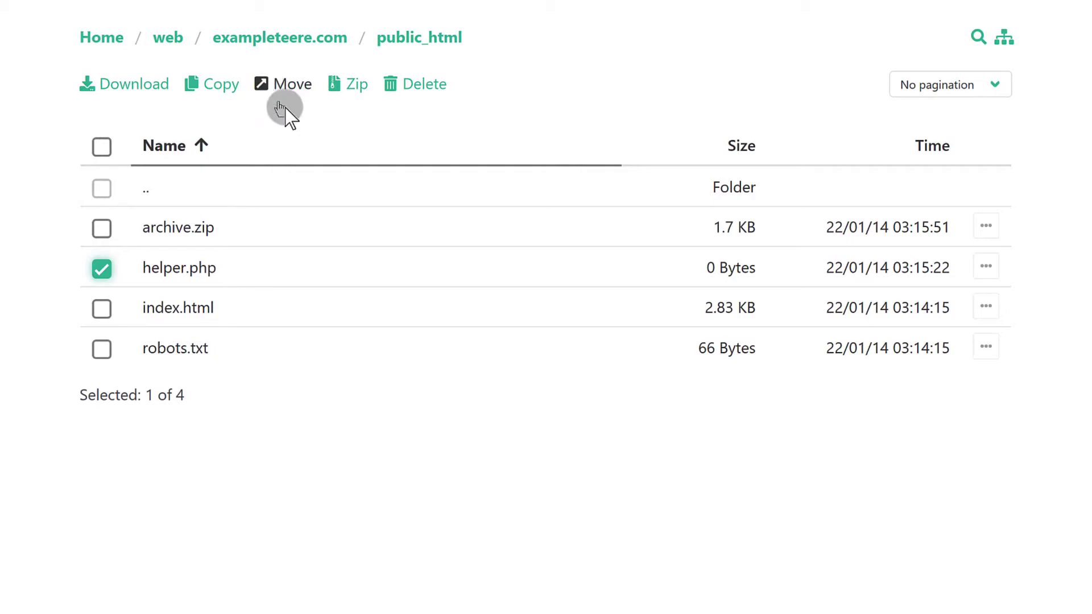
{"action": "left_click", "coordinate": [202, 183]}
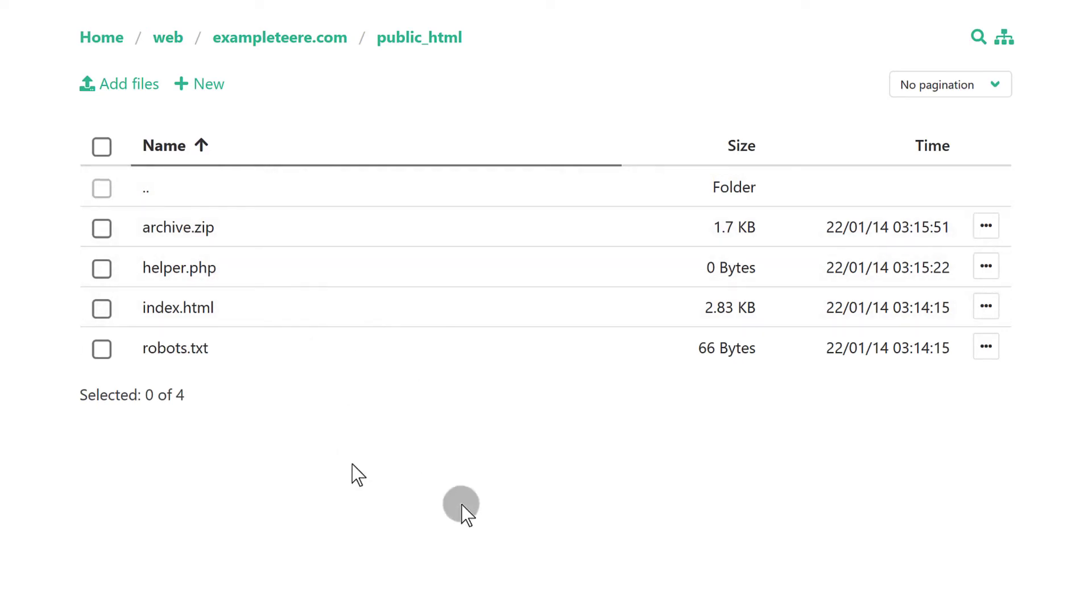
{"action": "left_click", "coordinate": [986, 227]}
{"action": "left_click", "coordinate": [711, 408]}
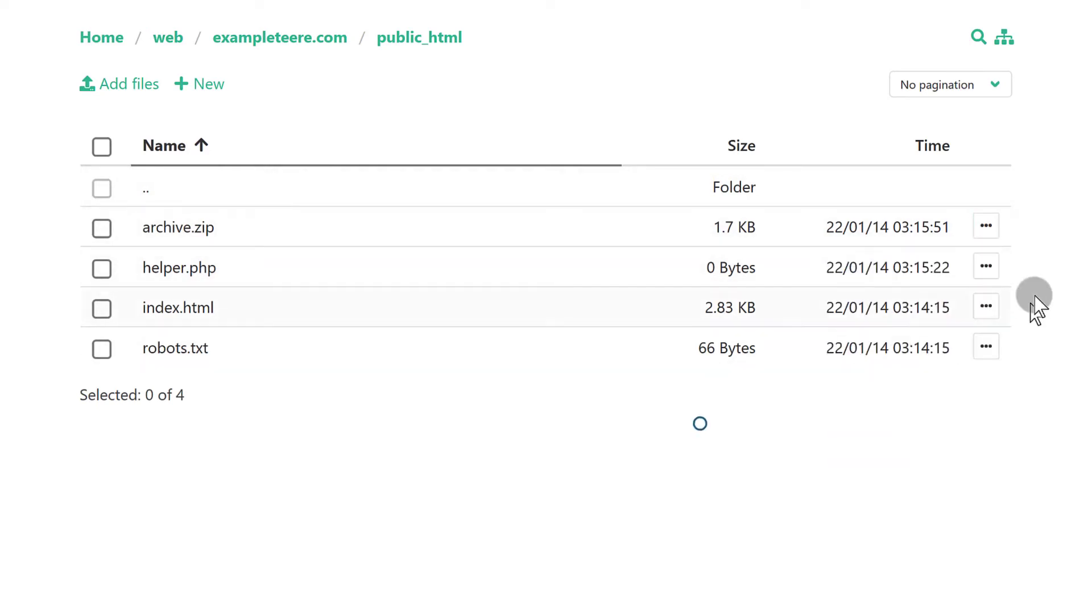
{"action": "left_click", "coordinate": [986, 230]}
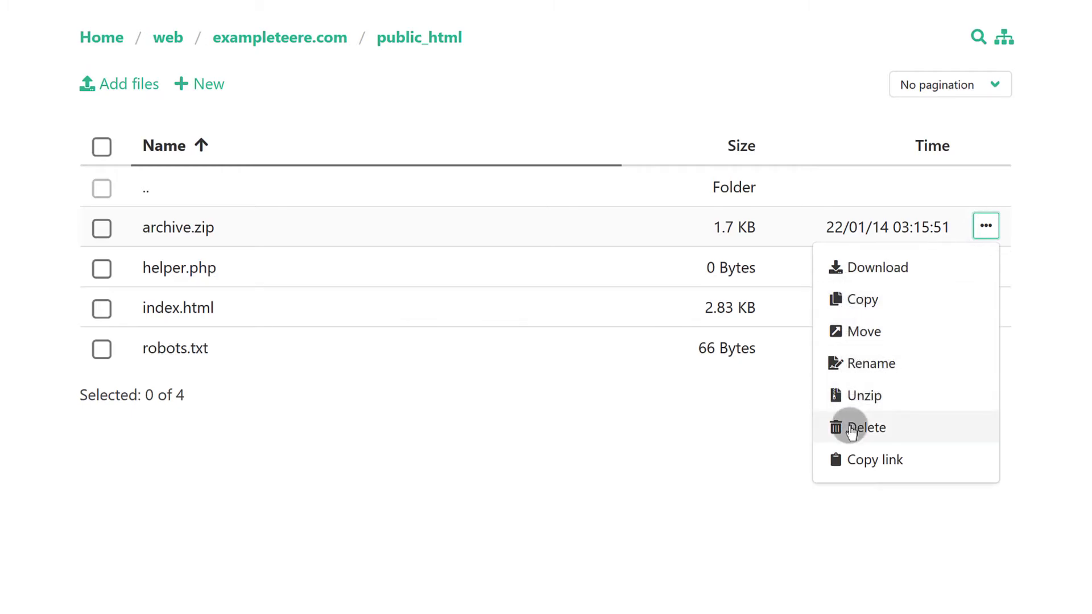
{"action": "left_click", "coordinate": [493, 511]}
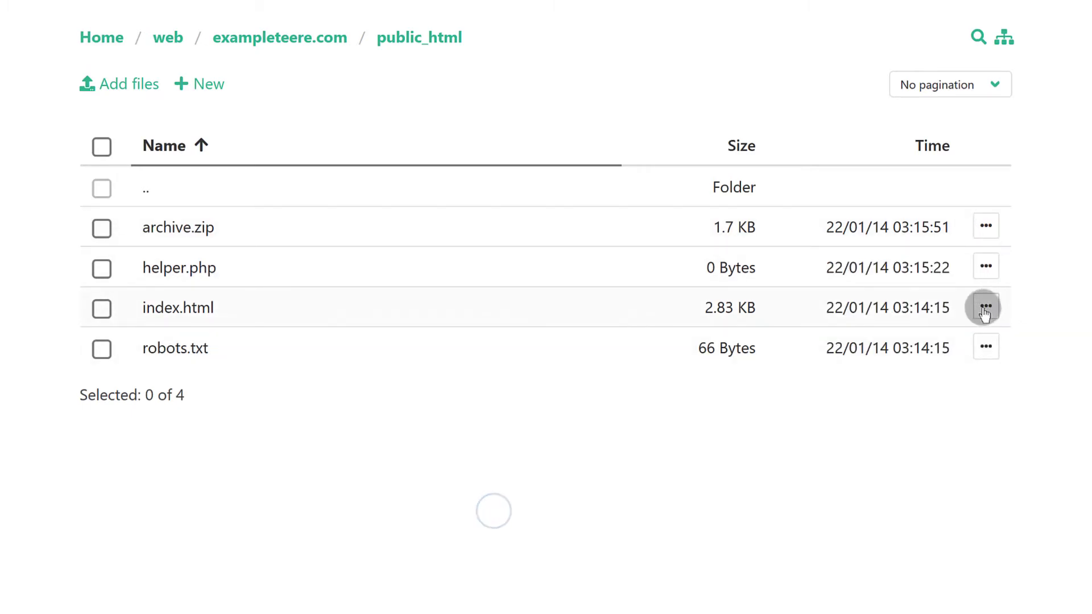
{"action": "left_click", "coordinate": [986, 308]}
{"action": "left_click", "coordinate": [861, 350]}
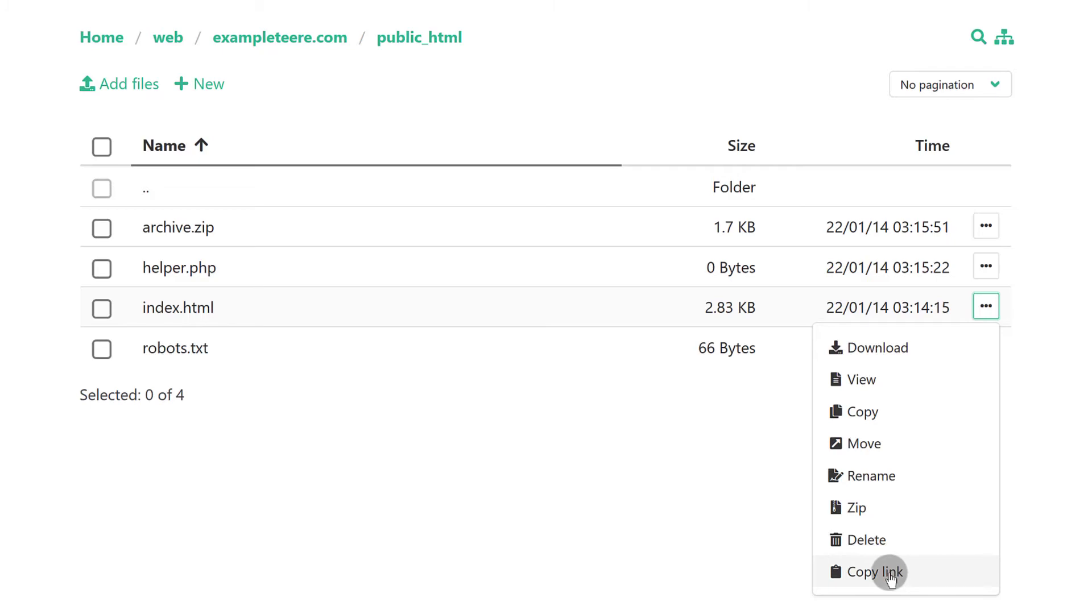
{"action": "left_click", "coordinate": [856, 573]}
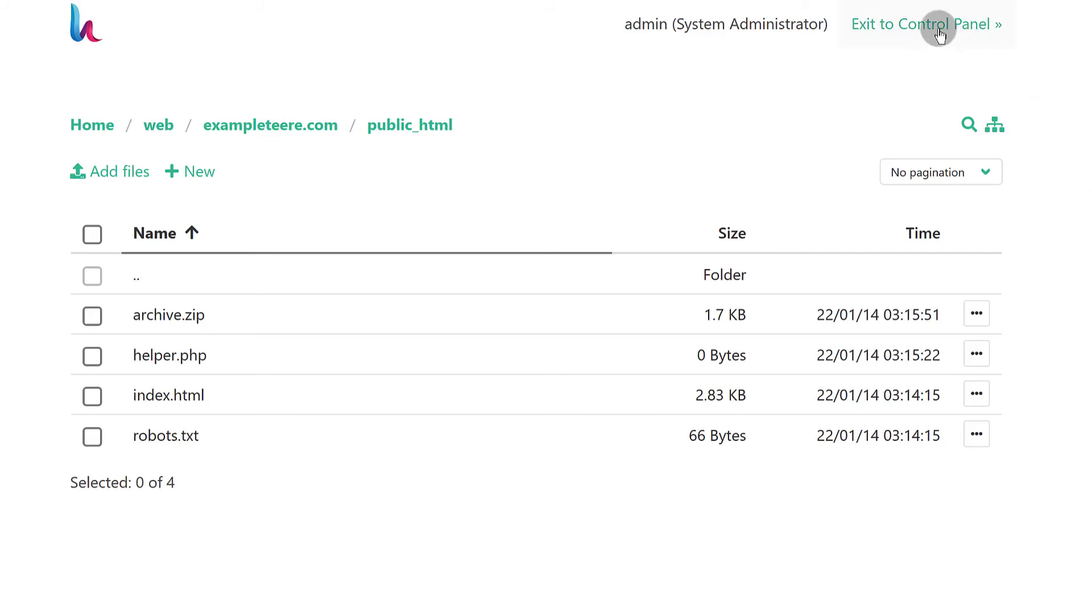
Step: Delete exampleteere.com from the web domain list with the bulk Delete action
{"action": "left_click", "coordinate": [70, 226]}
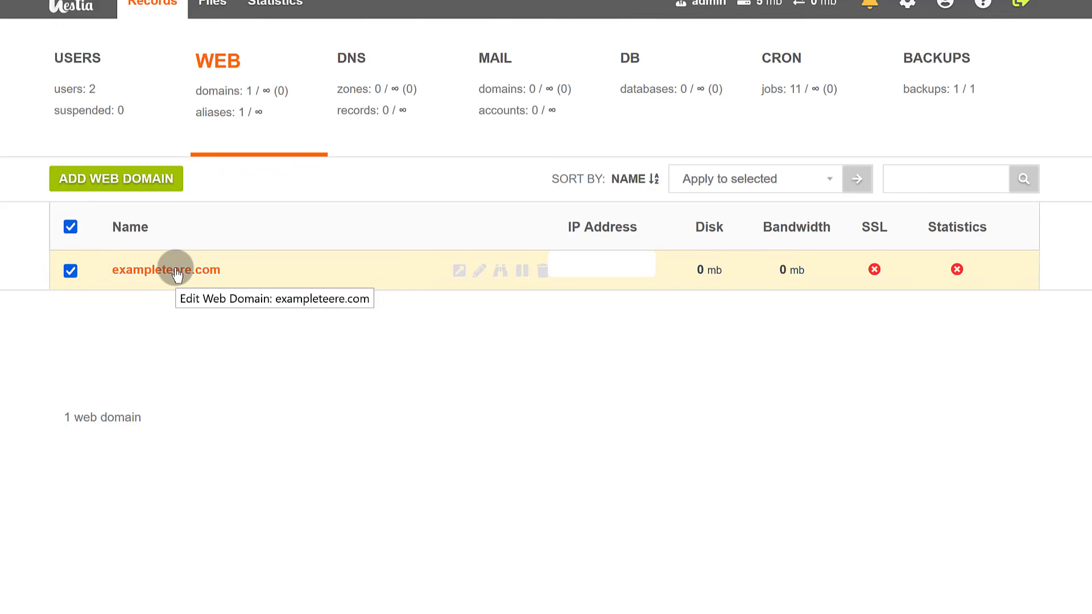
{"action": "left_click", "coordinate": [800, 179]}
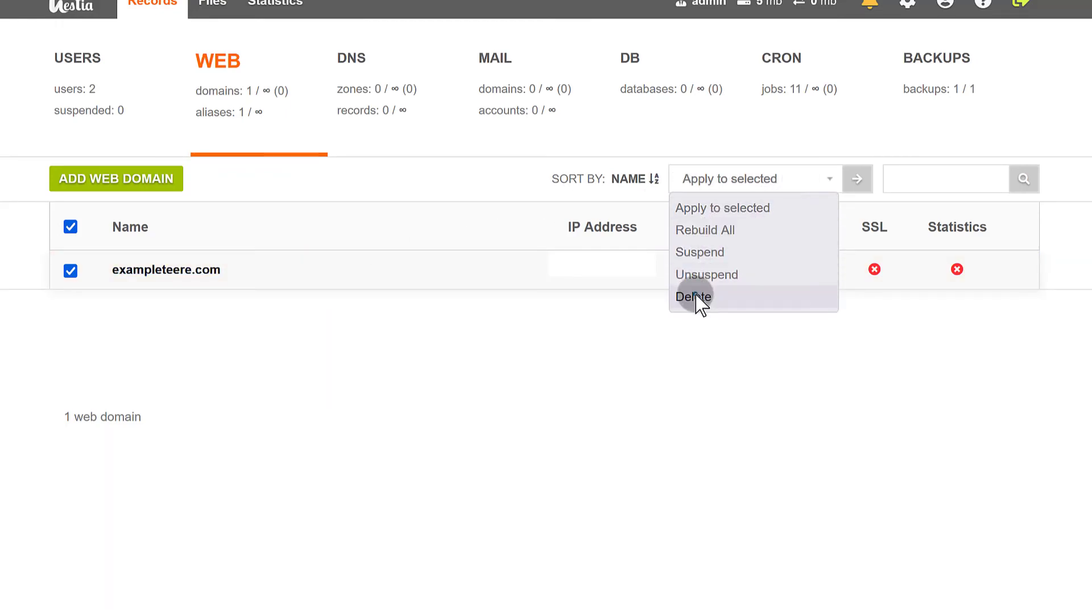
{"action": "left_click", "coordinate": [695, 297]}
{"action": "left_click", "coordinate": [864, 179]}
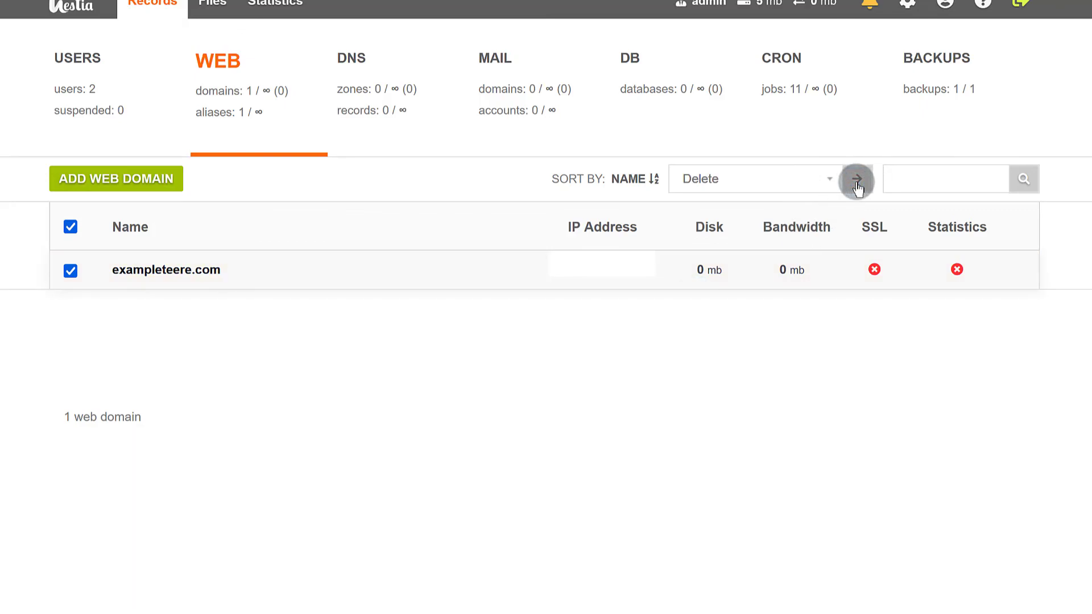
{"action": "left_click", "coordinate": [858, 184]}
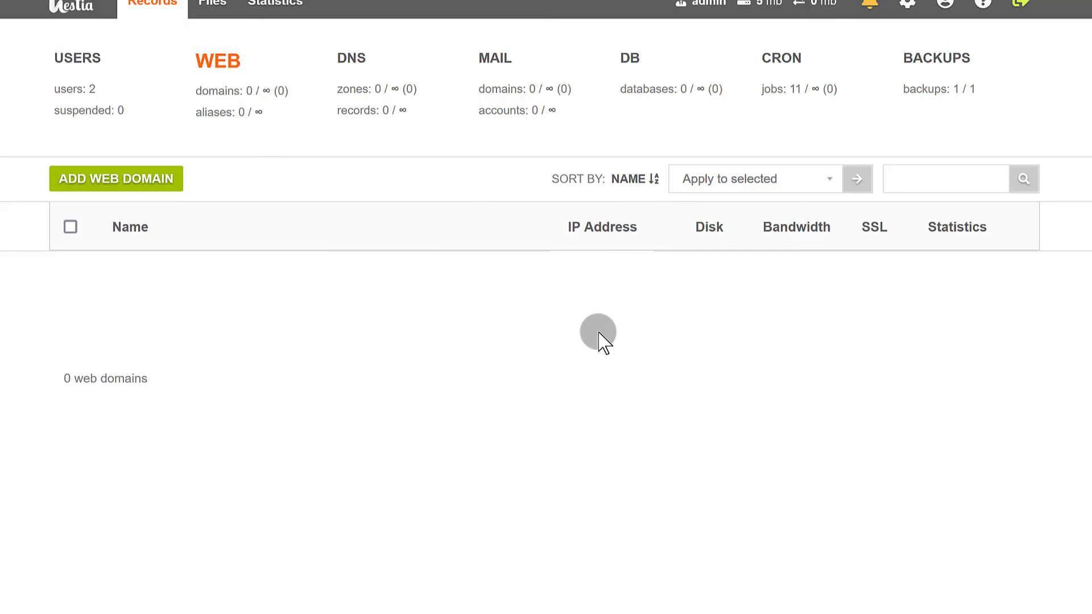